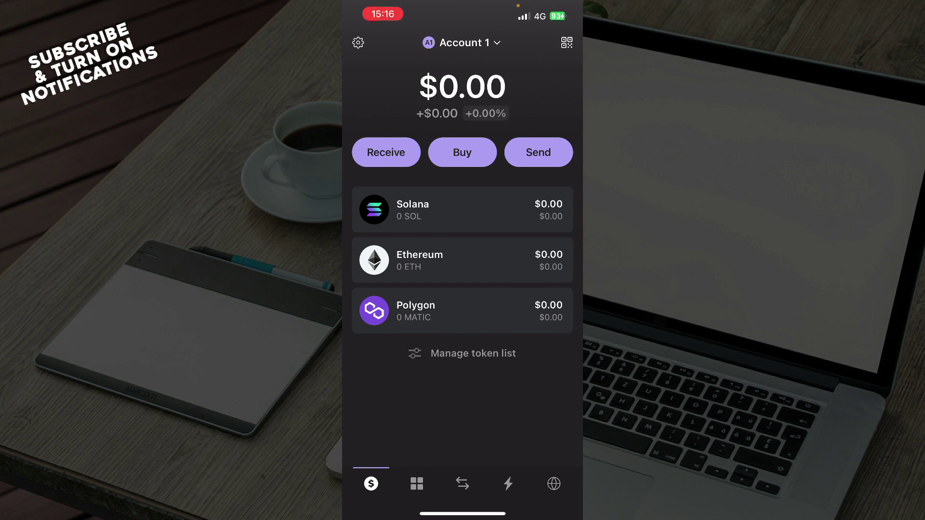
# Step: Open and dismiss Manage token list, then check the empty Your Collectibles screen
pyautogui.click(463, 354)
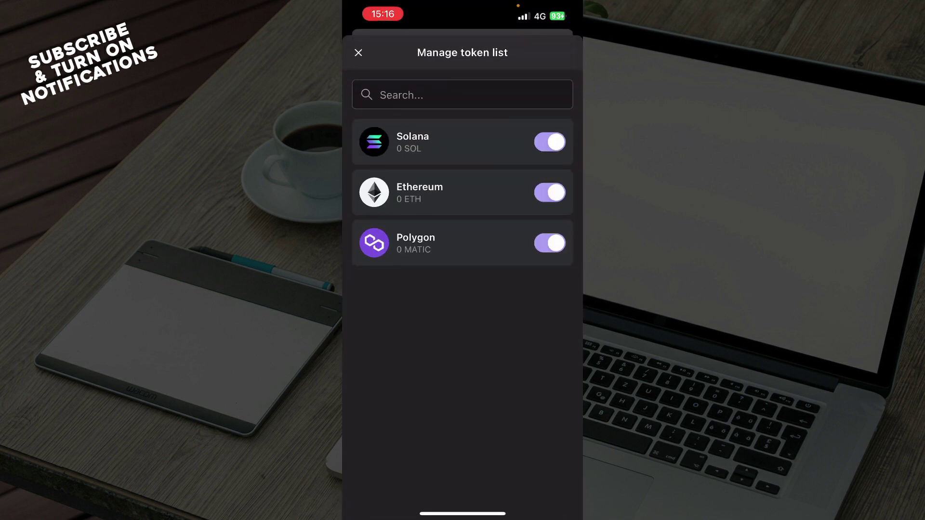
pyautogui.click(355, 40)
pyautogui.click(416, 483)
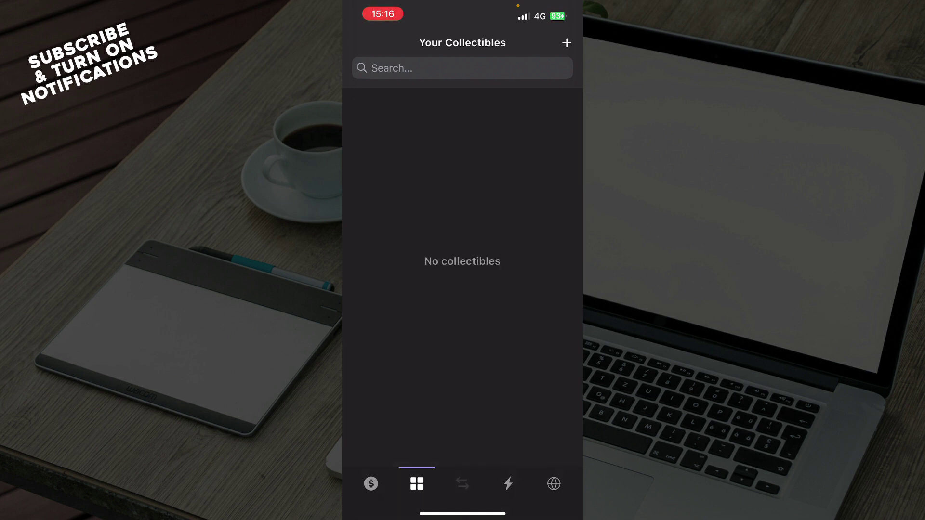
# Step: Flip the SOL-to-USDC swap back and forth, then check the empty Recent Activity list
pyautogui.click(462, 484)
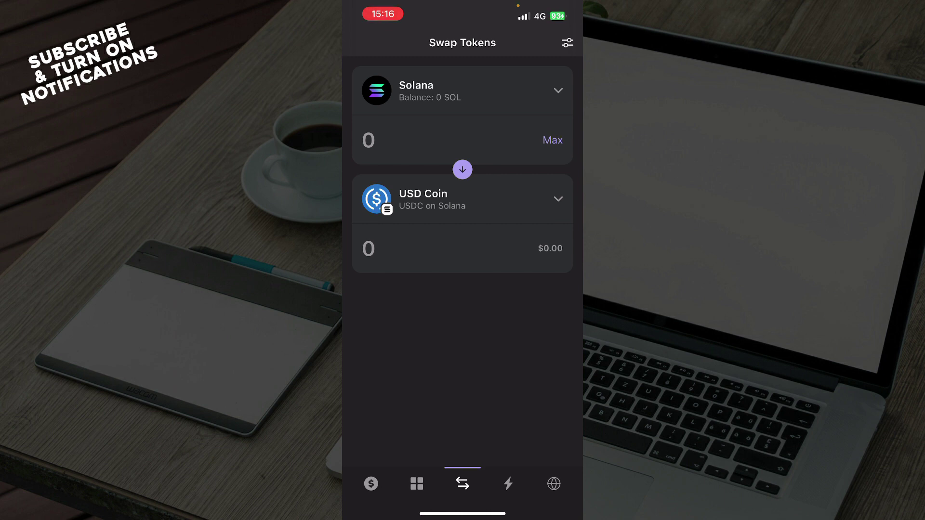
pyautogui.click(462, 170)
pyautogui.click(462, 169)
pyautogui.click(462, 169)
pyautogui.click(508, 483)
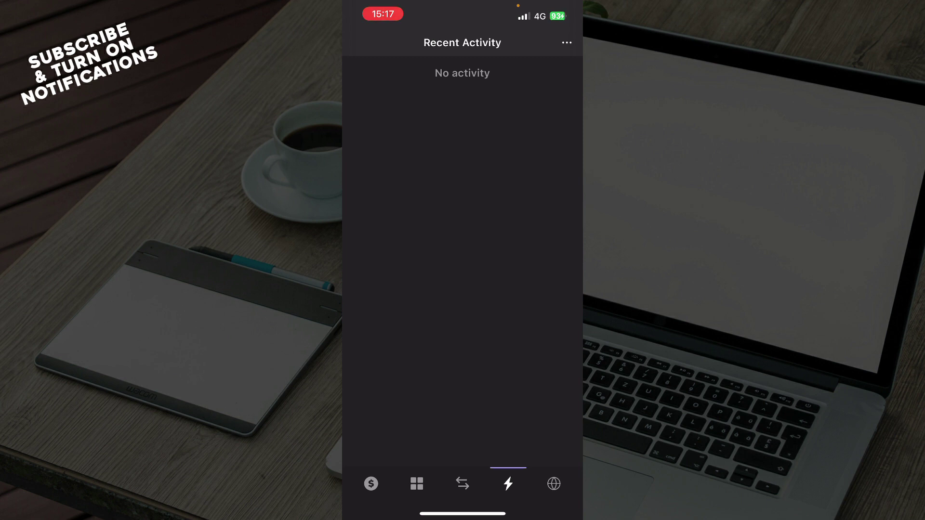
# Step: Browse the explore page's trending Sites, Tokens, Quests and Learn tabs, ending on Sites
pyautogui.click(554, 484)
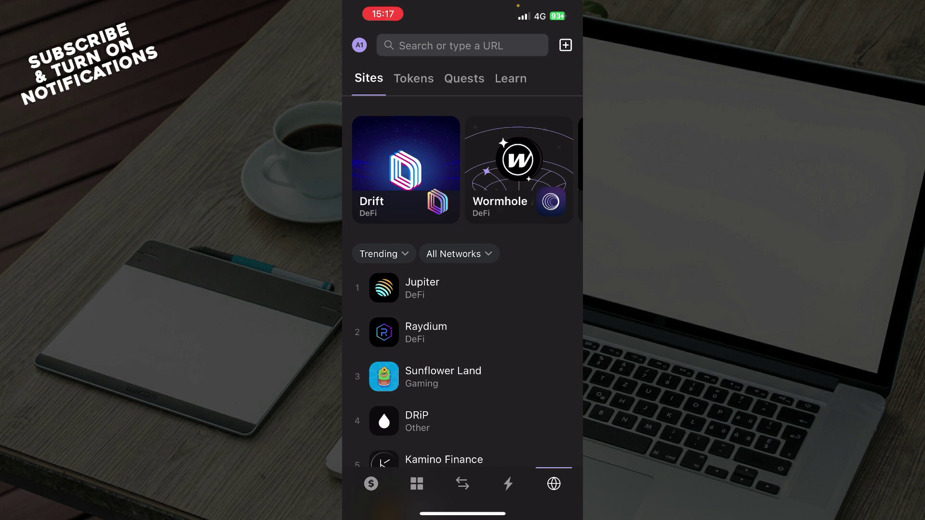
pyautogui.click(413, 78)
pyautogui.click(464, 78)
pyautogui.click(510, 78)
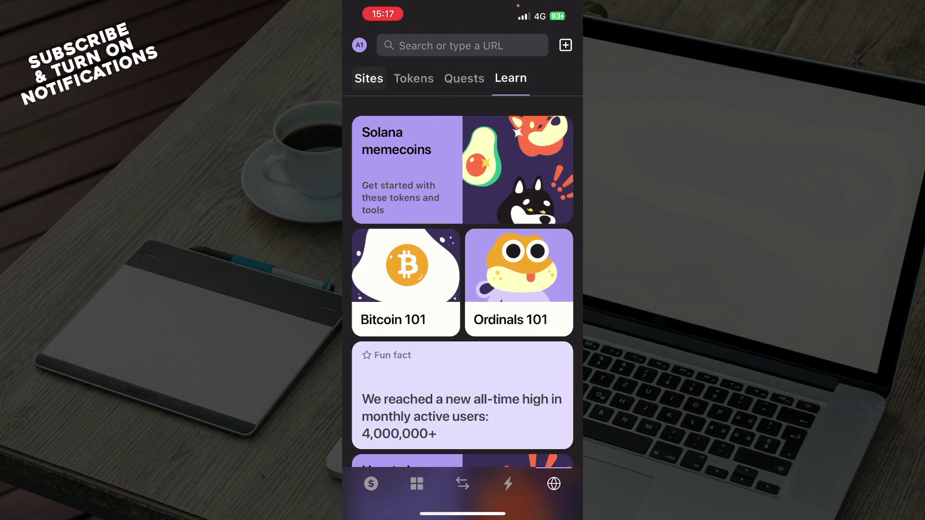
pyautogui.click(368, 78)
pyautogui.click(371, 484)
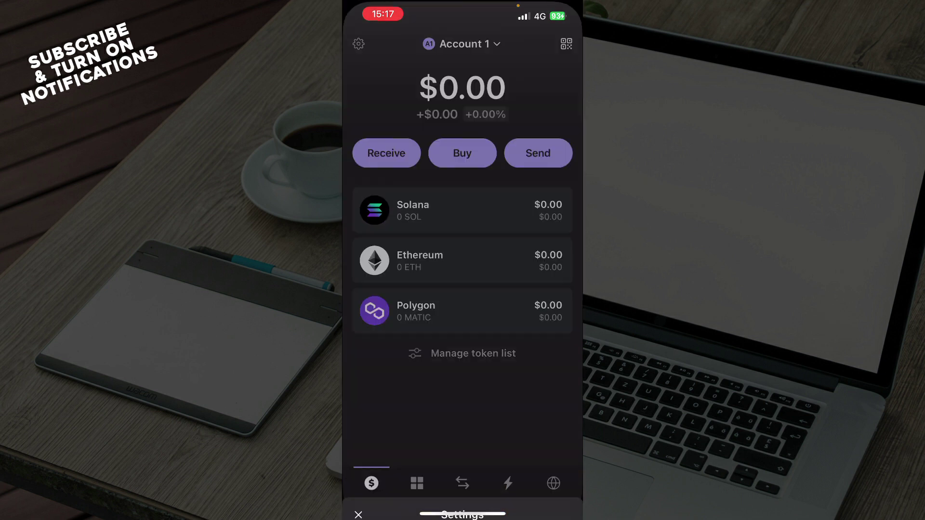
pyautogui.click(358, 43)
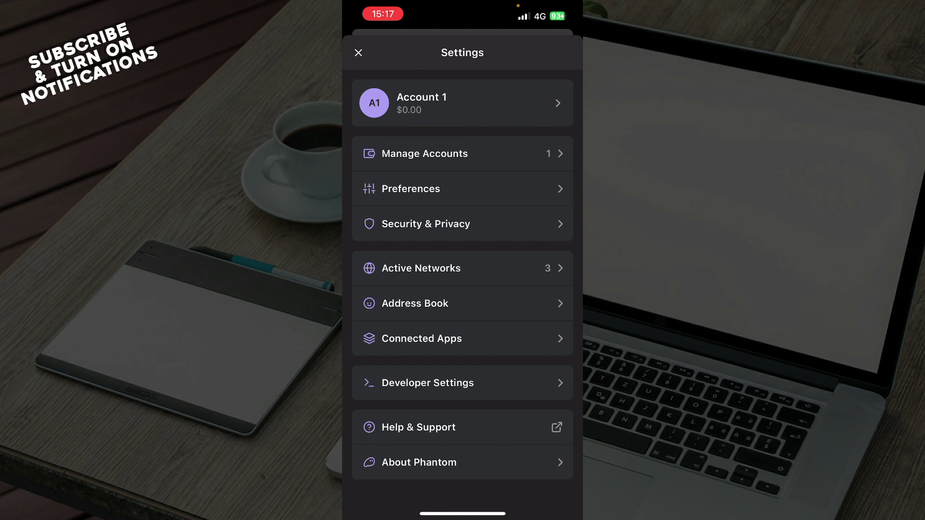
pyautogui.scroll(-1, 463, 289)
pyautogui.click(358, 53)
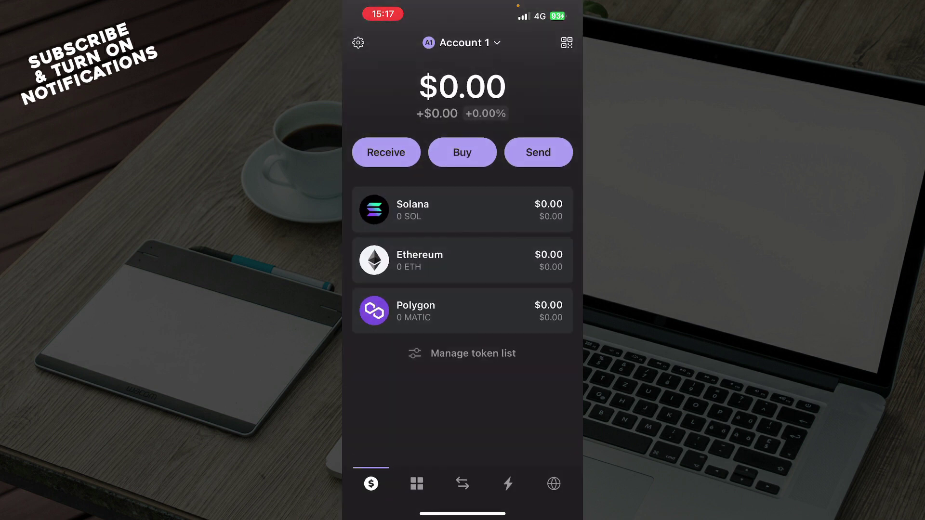